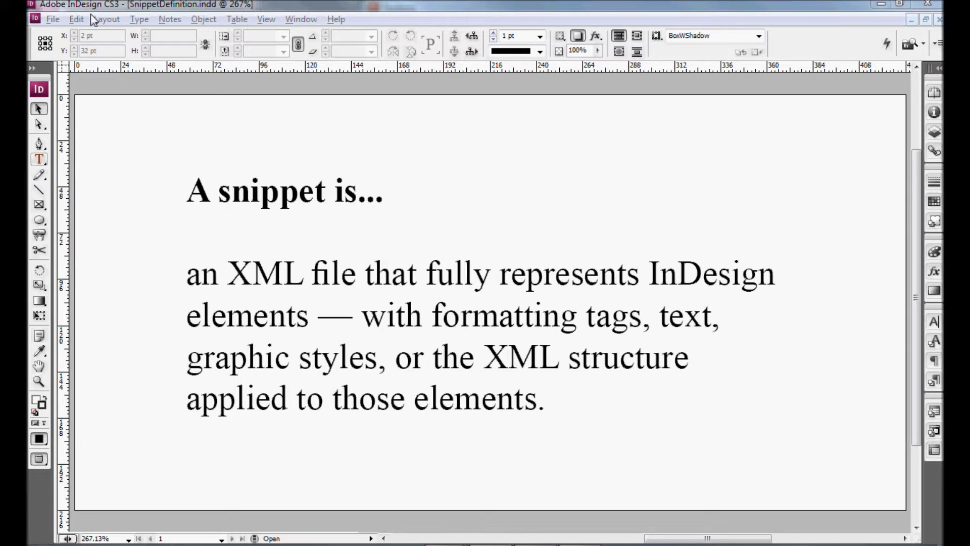
Bring the SnippetDemoFile.indd garden-accents flyer to the front.
{"action": "key", "text": "ctrl+w"}
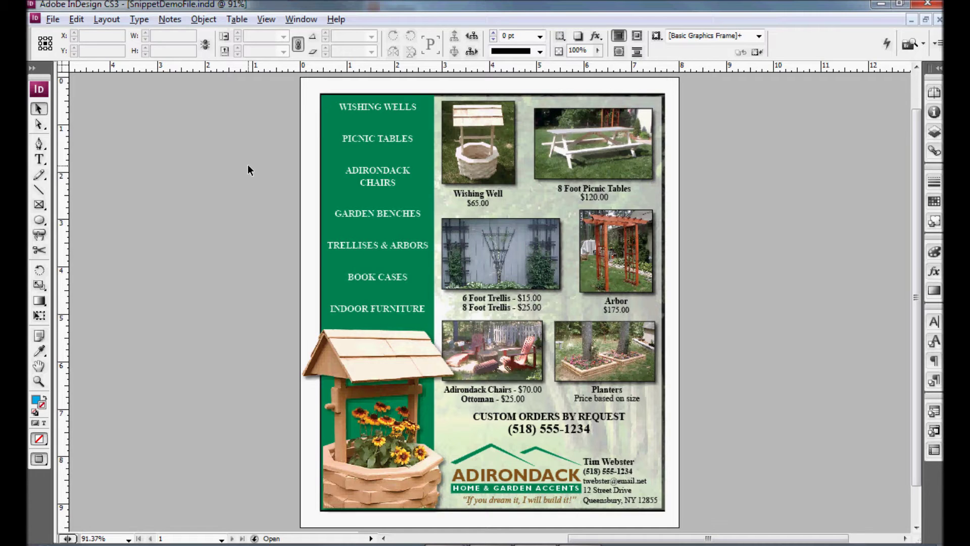
Select the Wishing Well photo together with its $65.00 price caption.
{"action": "left_click", "coordinate": [484, 140]}
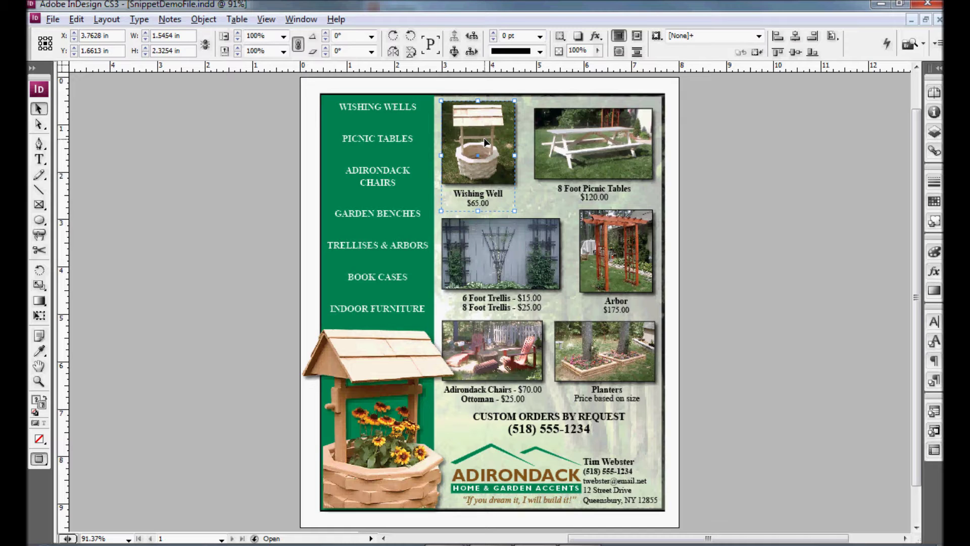
{"action": "left_click", "coordinate": [52, 20]}
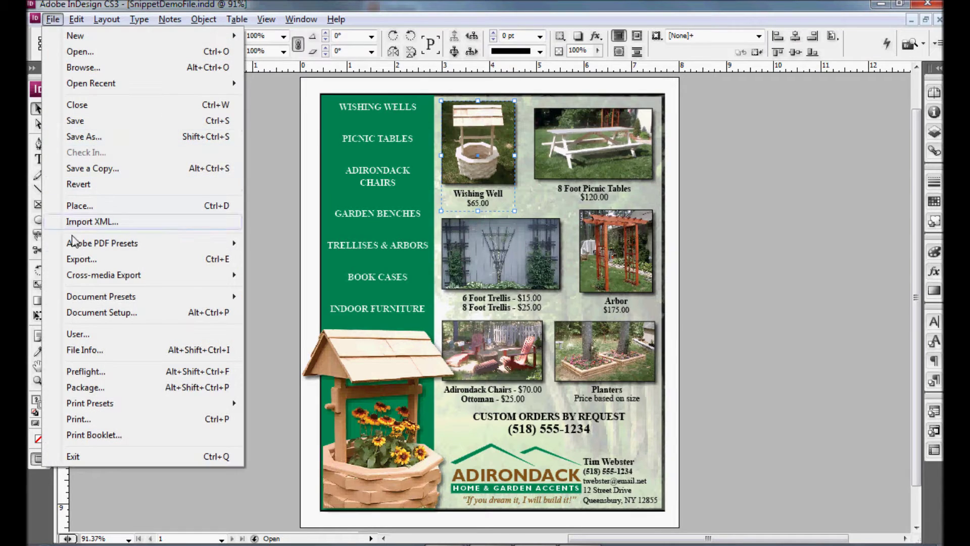
Export the selected item to the Desktop as the InDesign Snippet WishingWell.inds.
{"action": "left_click", "coordinate": [91, 260]}
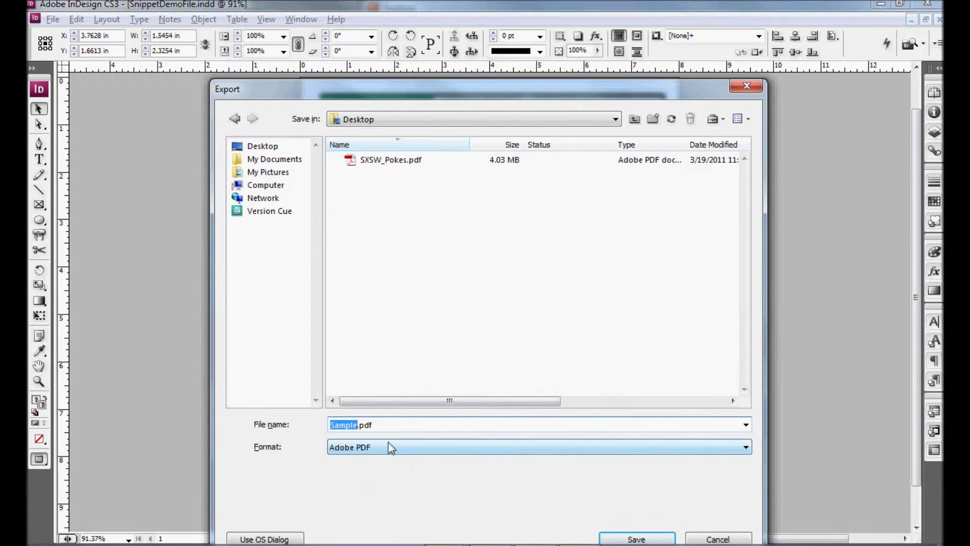
{"action": "type", "text": "WishingWell"}
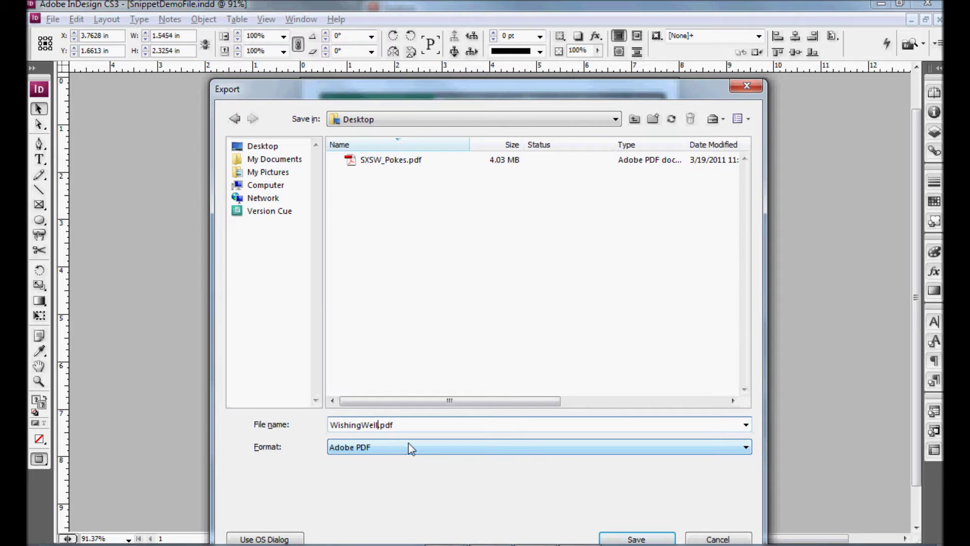
{"action": "left_click", "coordinate": [369, 447]}
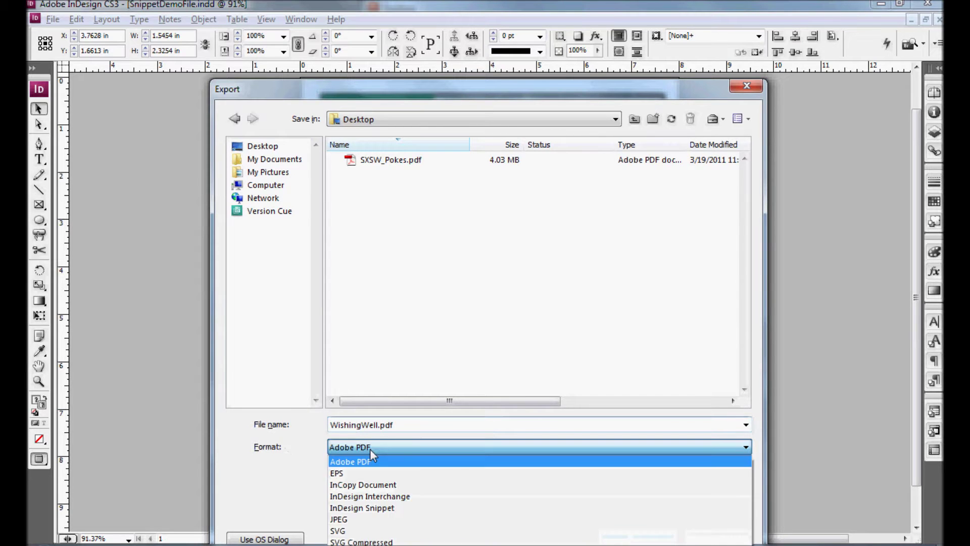
{"action": "left_click", "coordinate": [404, 511]}
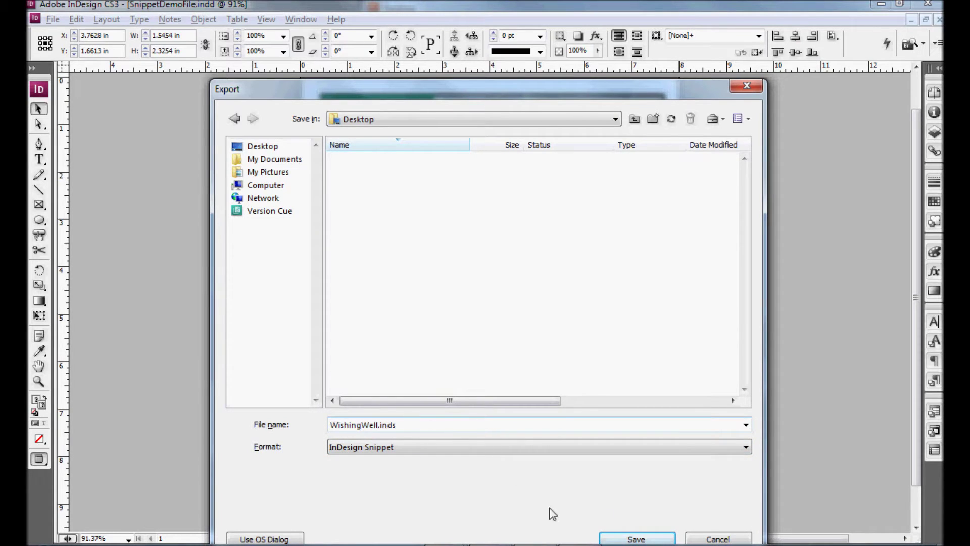
{"action": "left_click", "coordinate": [641, 538]}
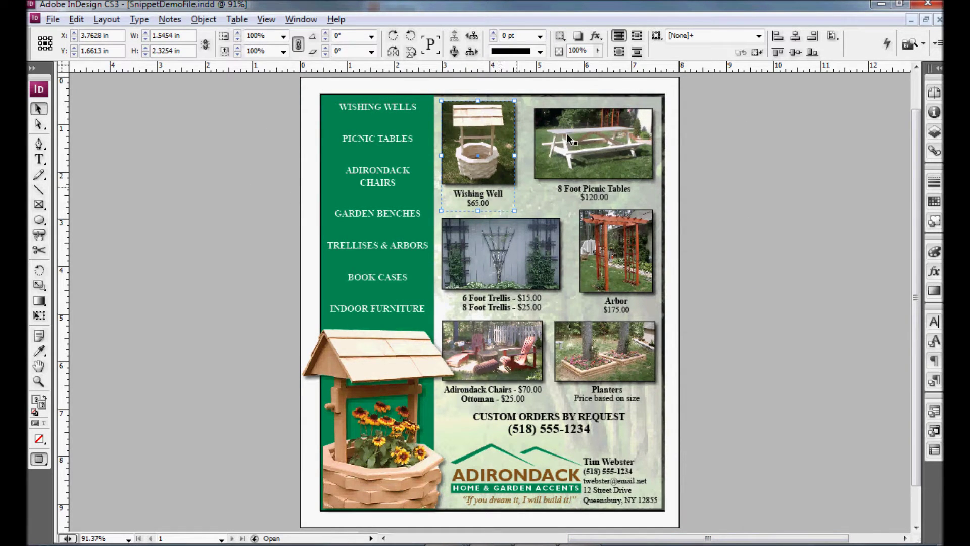
{"action": "left_click", "coordinate": [902, 6]}
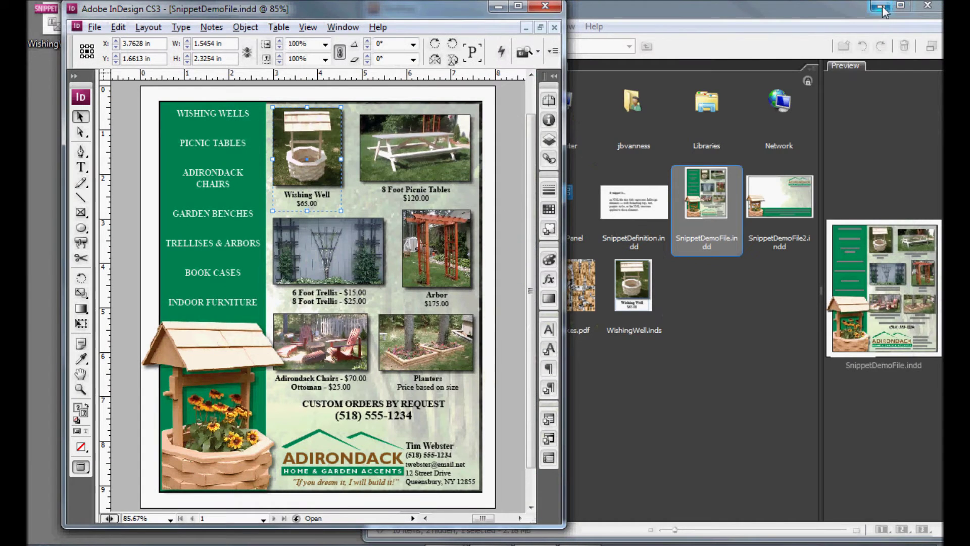
{"action": "left_click", "coordinate": [889, 9]}
{"action": "left_click", "coordinate": [500, 7]}
{"action": "left_click", "coordinate": [51, 30]}
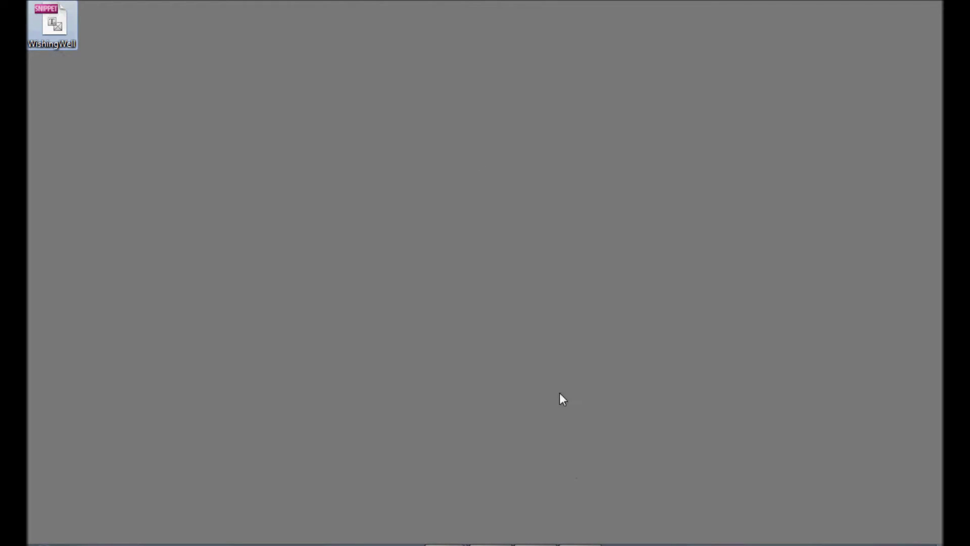
{"action": "left_click", "coordinate": [547, 543]}
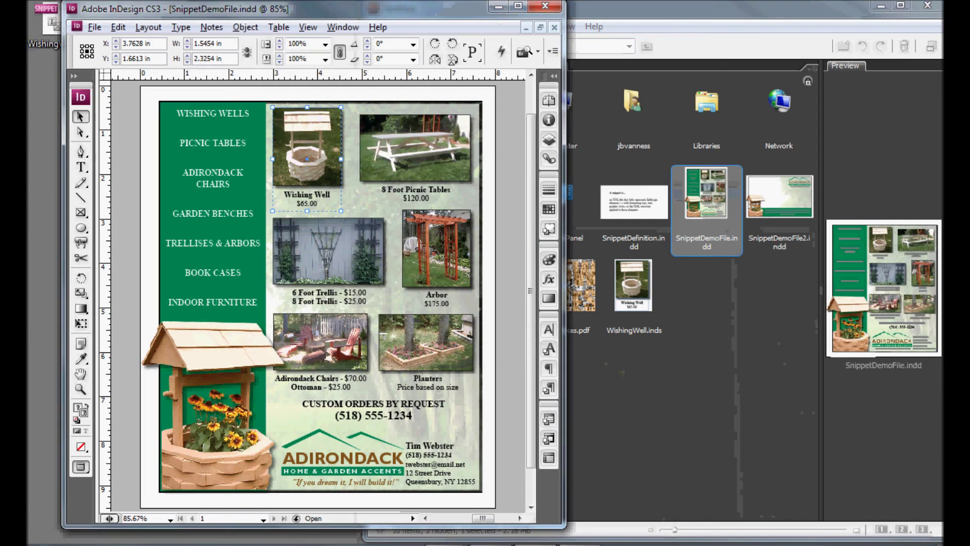
{"action": "left_click", "coordinate": [518, 6]}
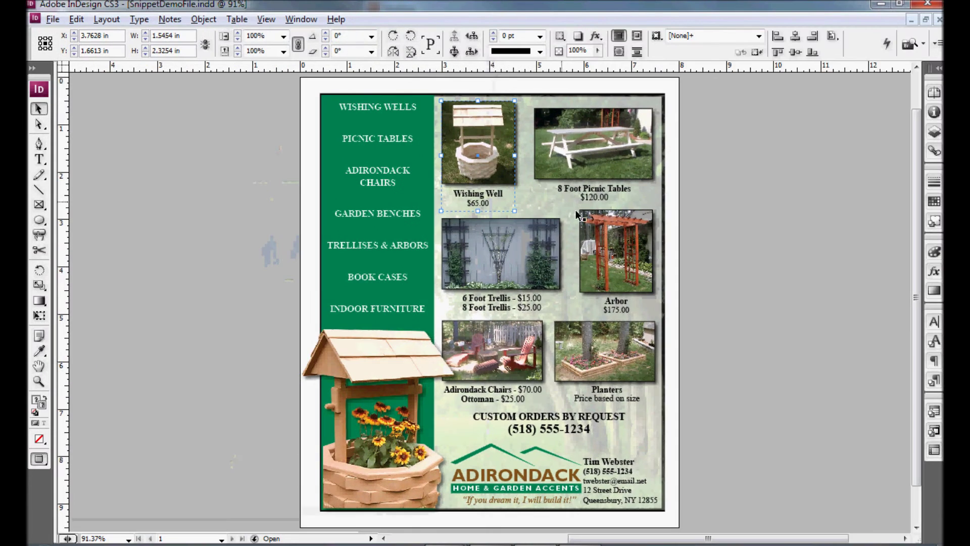
{"action": "left_click", "coordinate": [900, 4]}
Shift the InDesign window right and drag the 8 Foot Picnic Tables item onto the desktop.
{"action": "left_click_drag", "start_coordinate": [401, 9], "coordinate": [747, 19]}
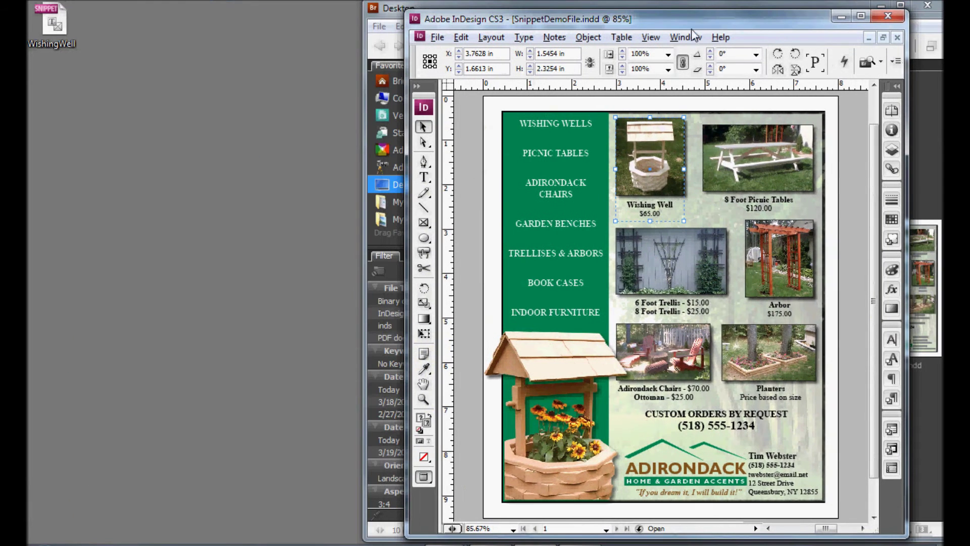
{"action": "left_click", "coordinate": [764, 153]}
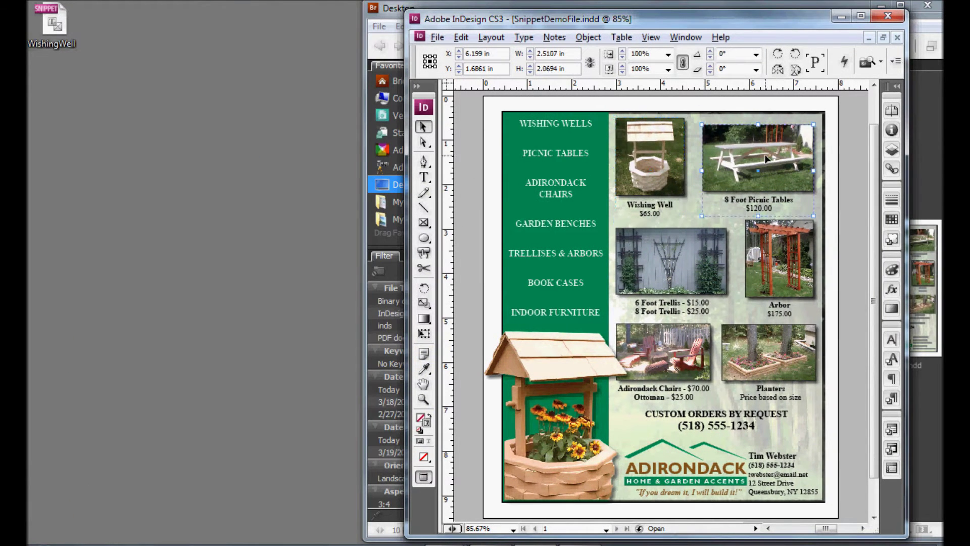
{"action": "left_click_drag", "start_coordinate": [764, 173], "coordinate": [105, 114]}
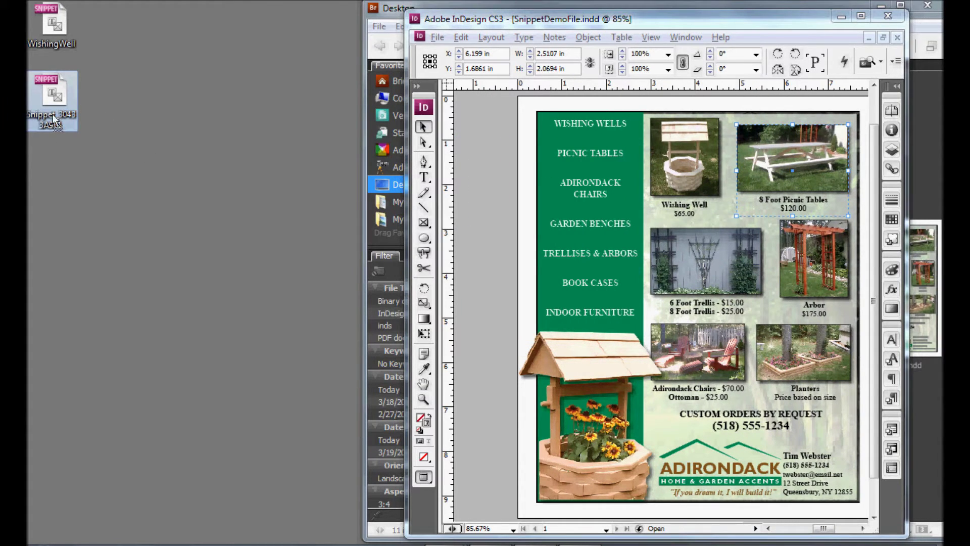
{"action": "mouse_move", "coordinate": [47, 123]}
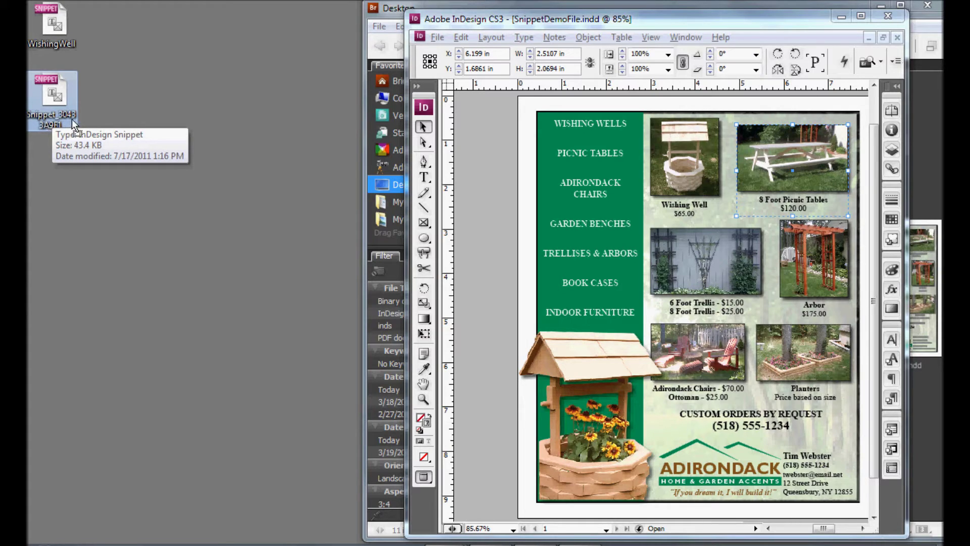
Rename the snippet file to 8FtPicnicTable, then maximize InDesign with the page fitted.
{"action": "right_click", "coordinate": [51, 129]}
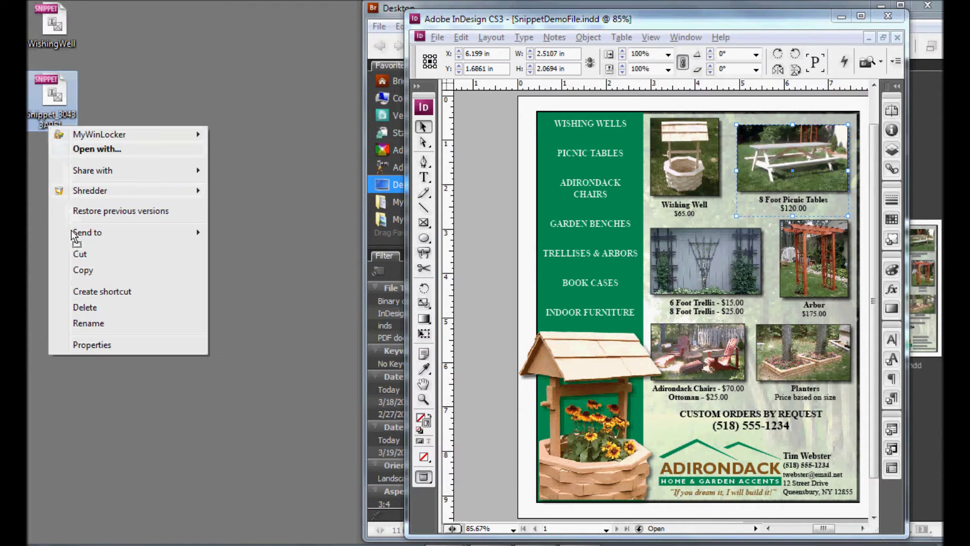
{"action": "left_click", "coordinate": [91, 323]}
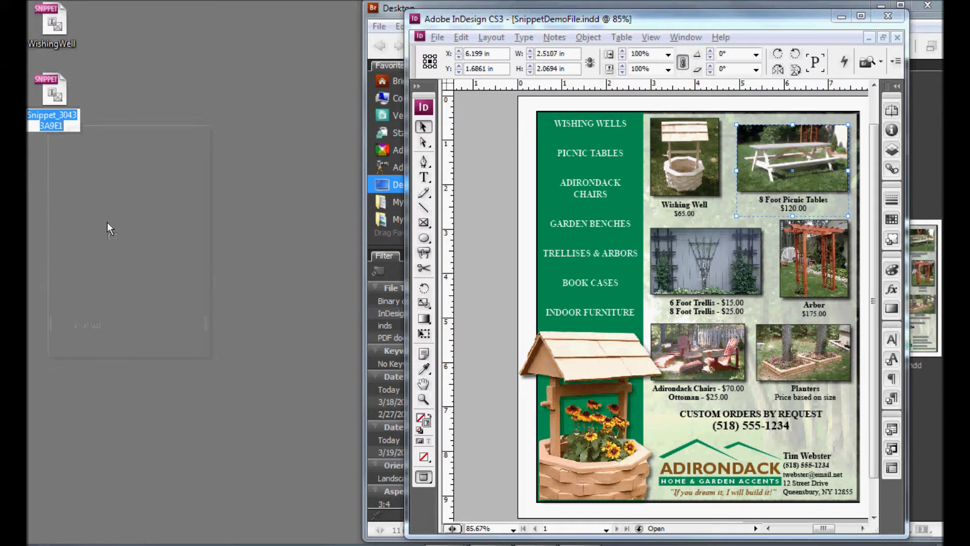
{"action": "type", "text": "8Ft"}
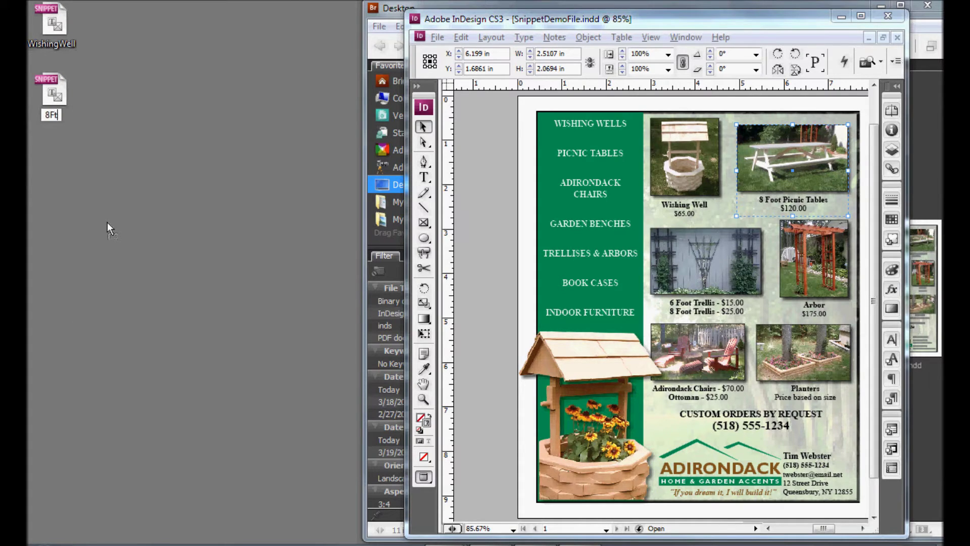
{"action": "type", "text": "PicnicTable"}
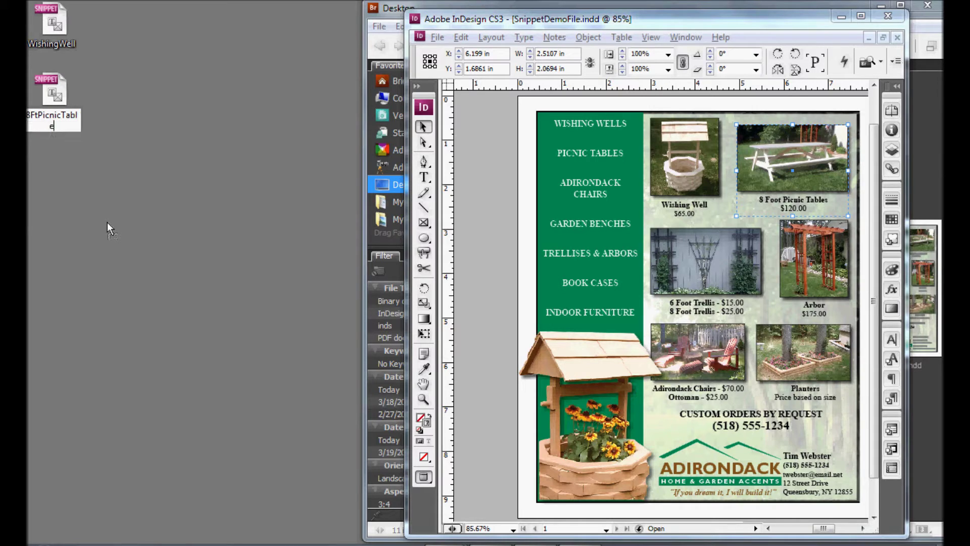
{"action": "key", "text": "Return"}
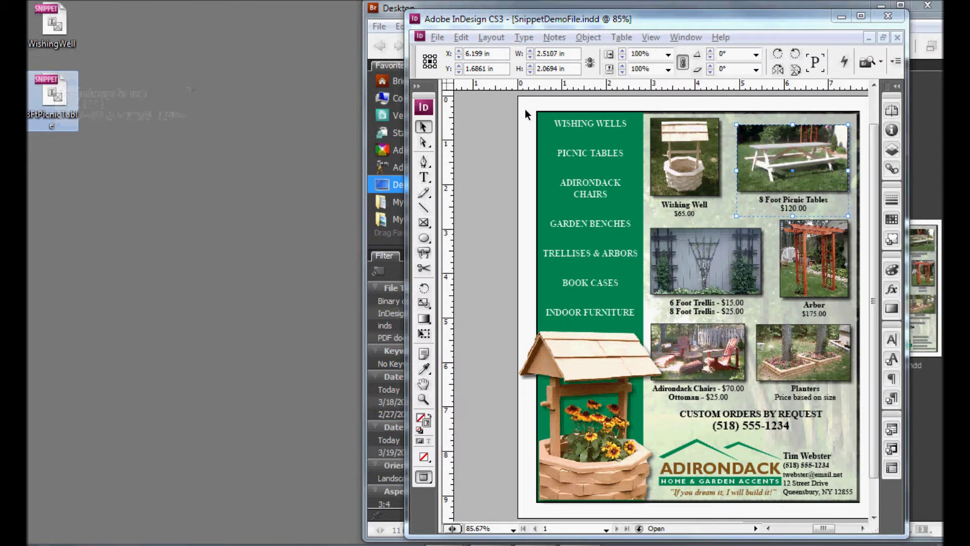
{"action": "left_click", "coordinate": [861, 19]}
{"action": "key", "text": "ctrl+0"}
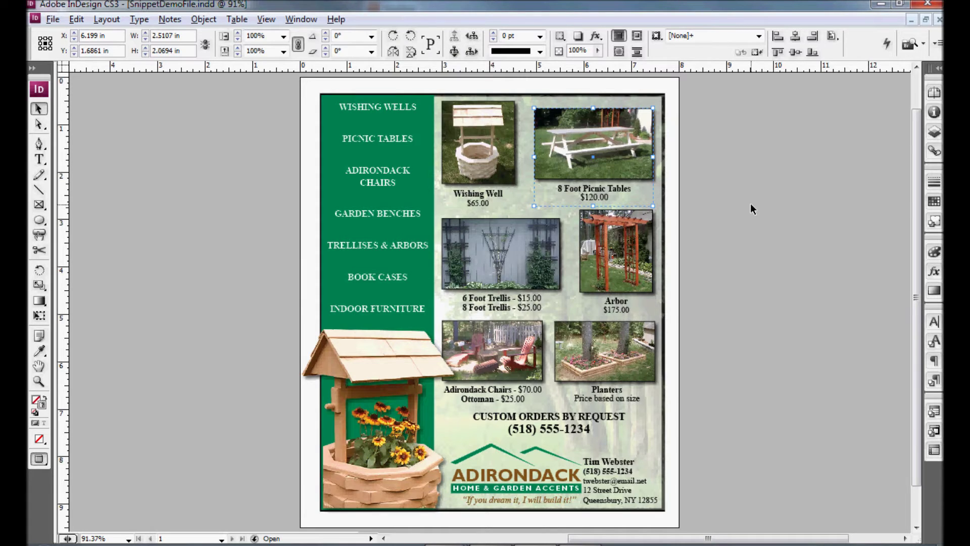
Bring the SnippetDemoFile2.indd flyer to the front.
{"action": "key", "text": "ctrl+grave"}
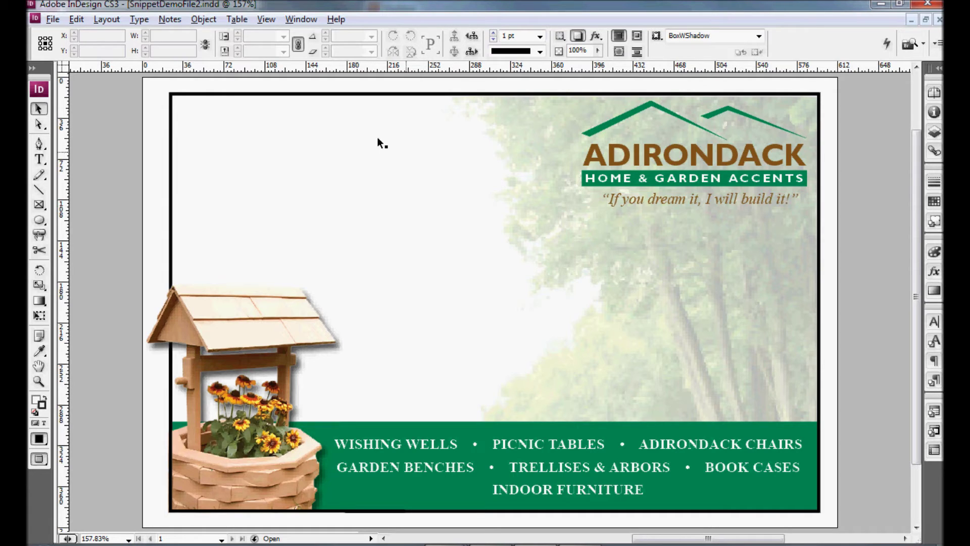
{"action": "left_click", "coordinate": [52, 20]}
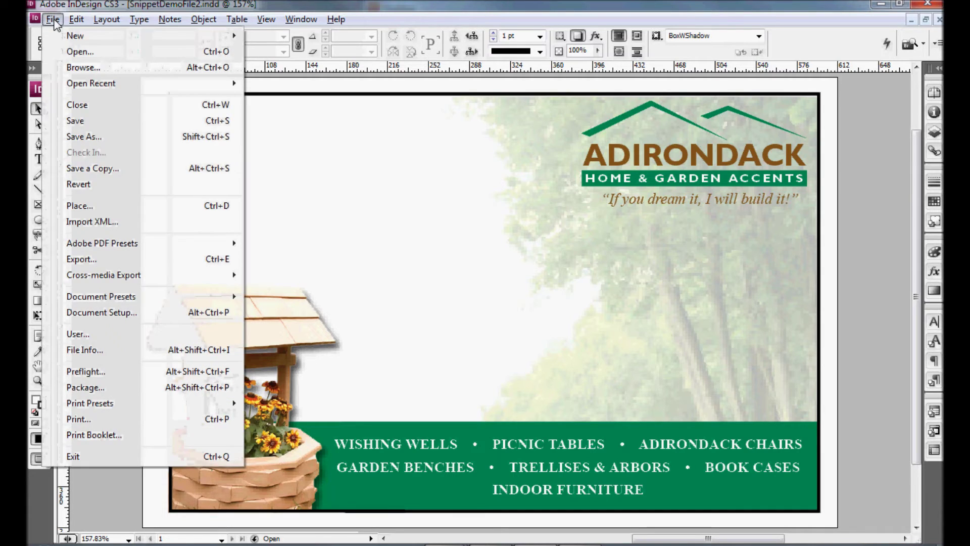
Place WishingWell.inds at the page's top-left, then return to SnippetDemoFile.indd.
{"action": "left_click", "coordinate": [81, 206]}
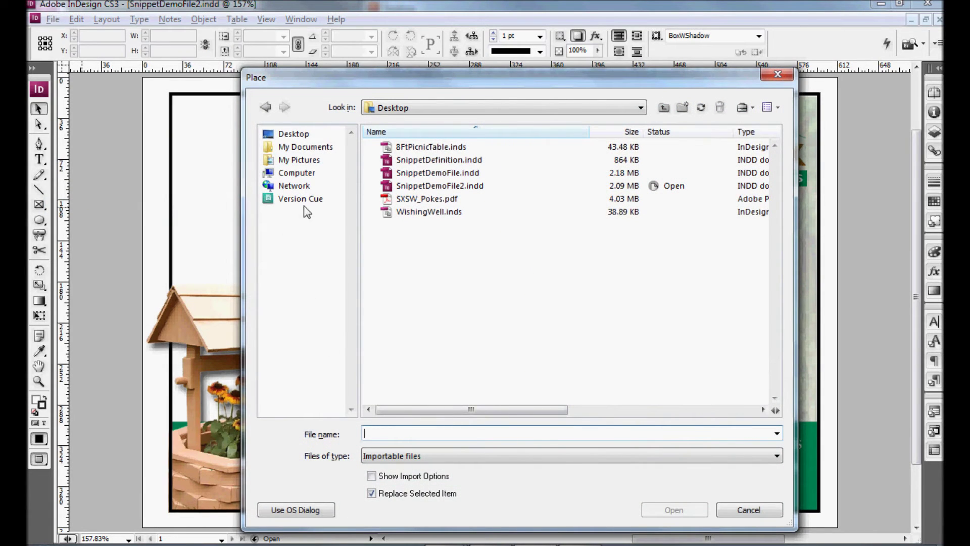
{"action": "double_click", "coordinate": [420, 216]}
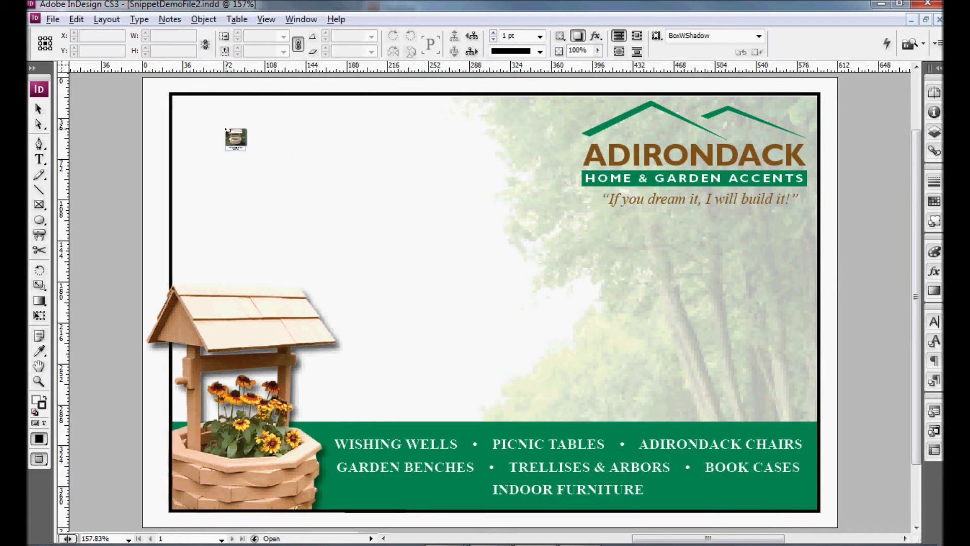
{"action": "left_click", "coordinate": [217, 115]}
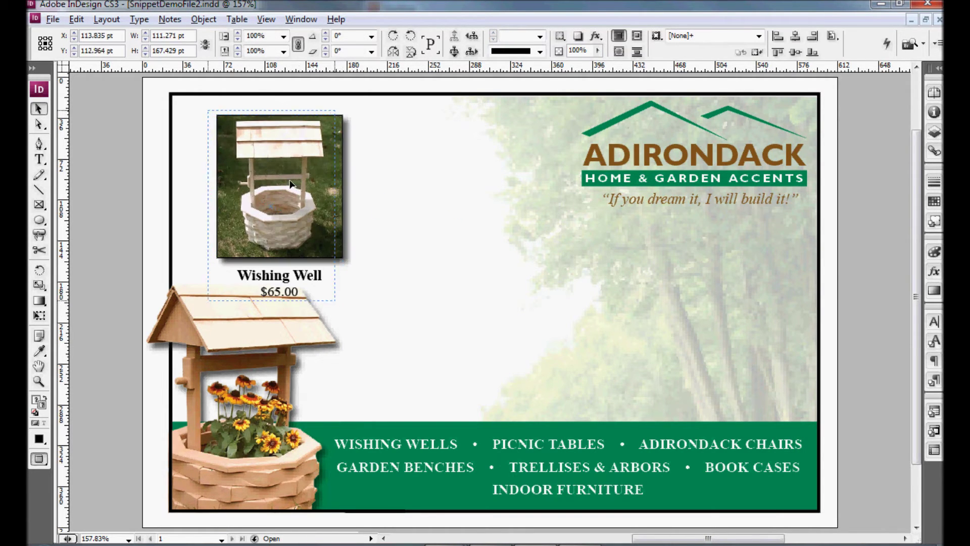
{"action": "left_click", "coordinate": [343, 189]}
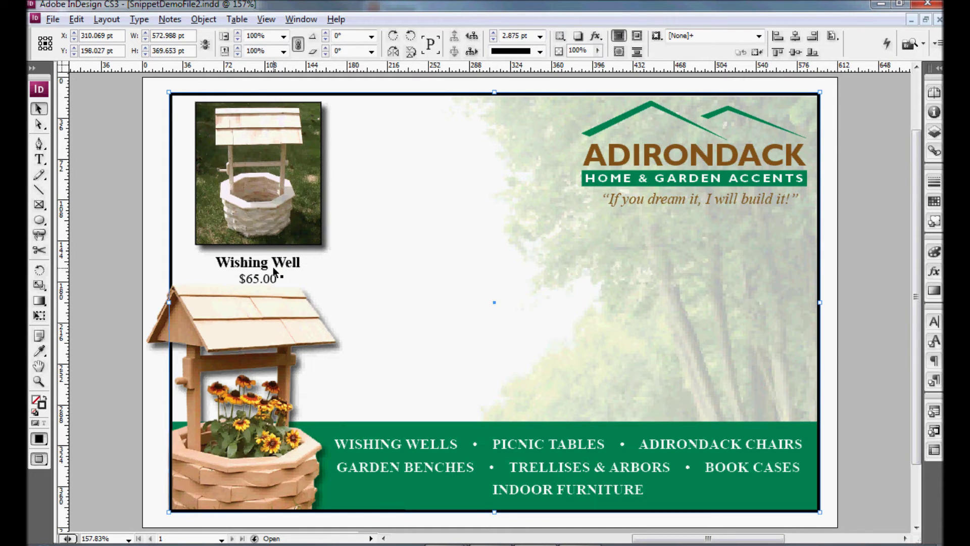
{"action": "key", "text": "ctrl+F6"}
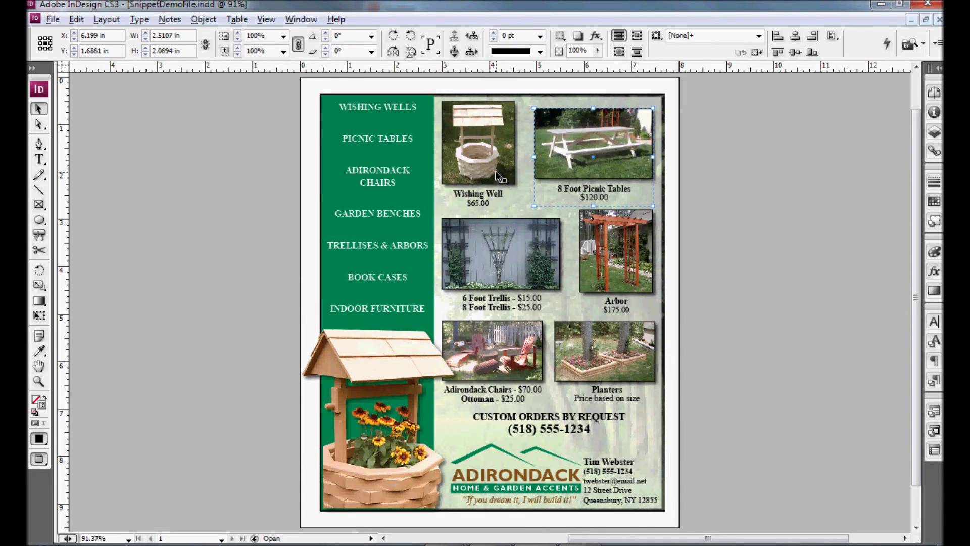
Place 8FtPicnicTable.inds in SnippetDemoFile2.indd and nudge it slightly right.
{"action": "key", "text": "ctrl+F6"}
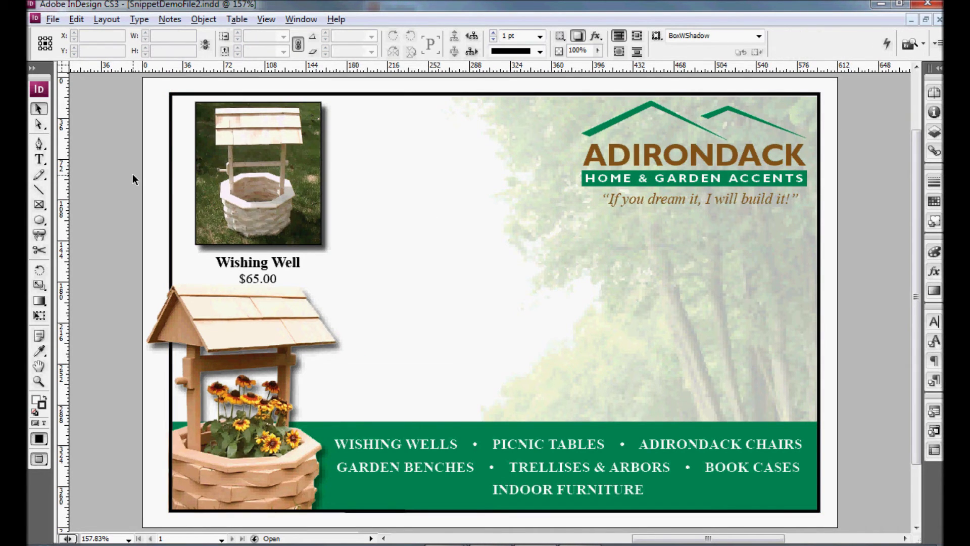
{"action": "key", "text": "ctrl+d"}
{"action": "double_click", "coordinate": [452, 147]}
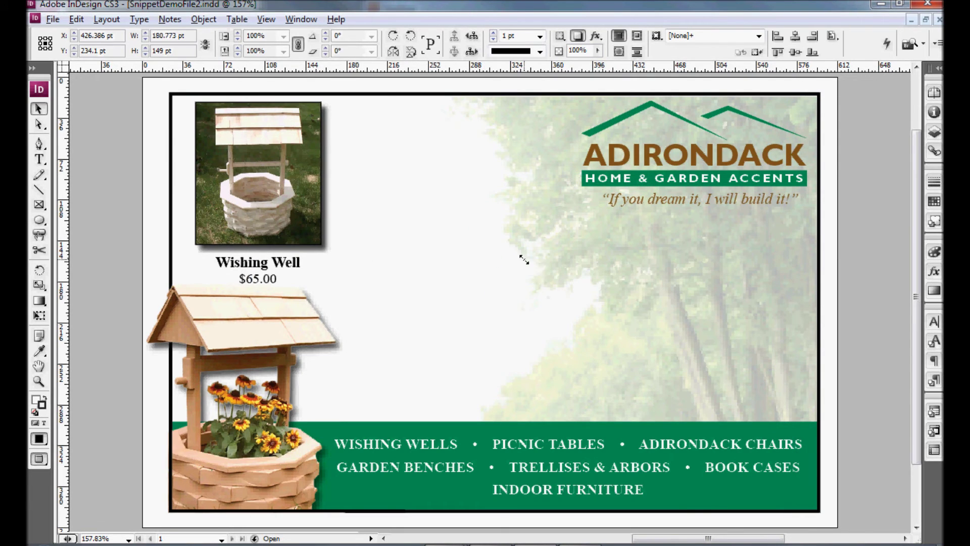
{"action": "left_click", "coordinate": [524, 259]}
{"action": "left_click_drag", "start_coordinate": [659, 287], "coordinate": [671, 287]}
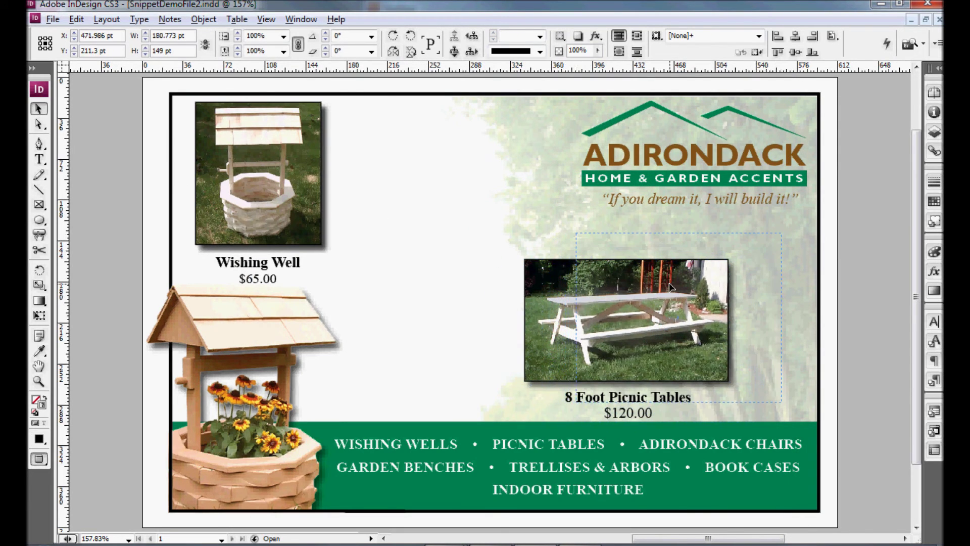